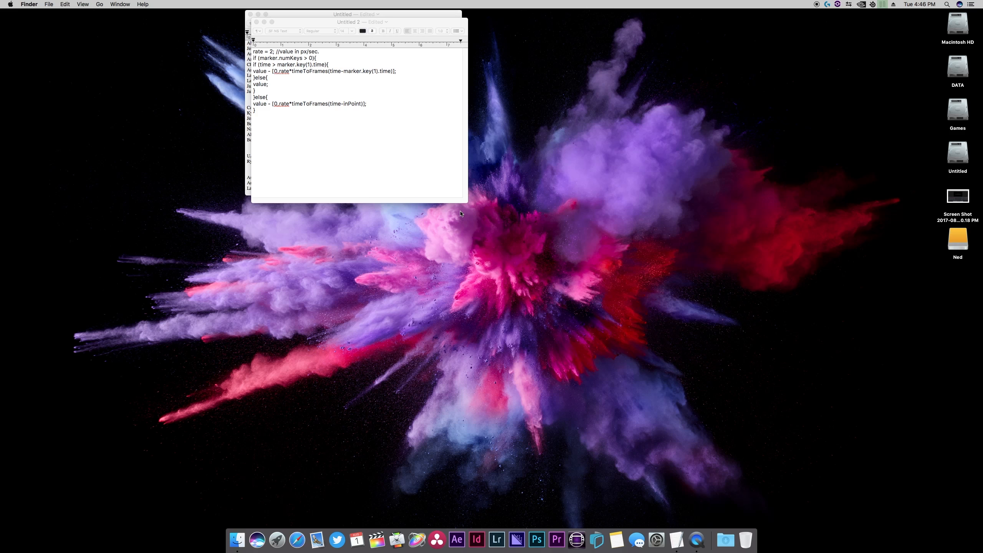
# Step: Switch to After Effects, start a new project, and open the settings for a new composition
pyautogui.click(457, 539)
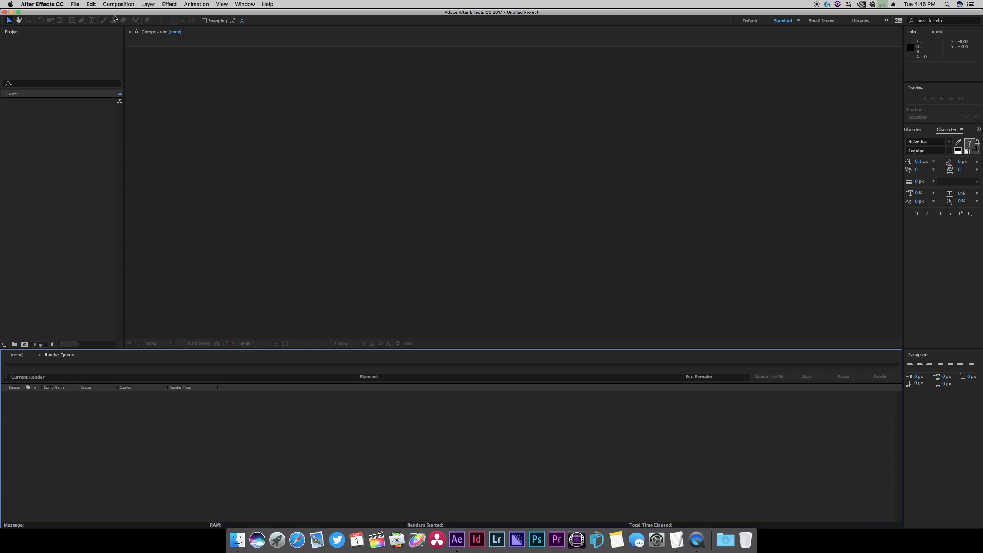
pyautogui.click(75, 4)
pyautogui.moveTo(81, 13)
pyautogui.click(212, 15)
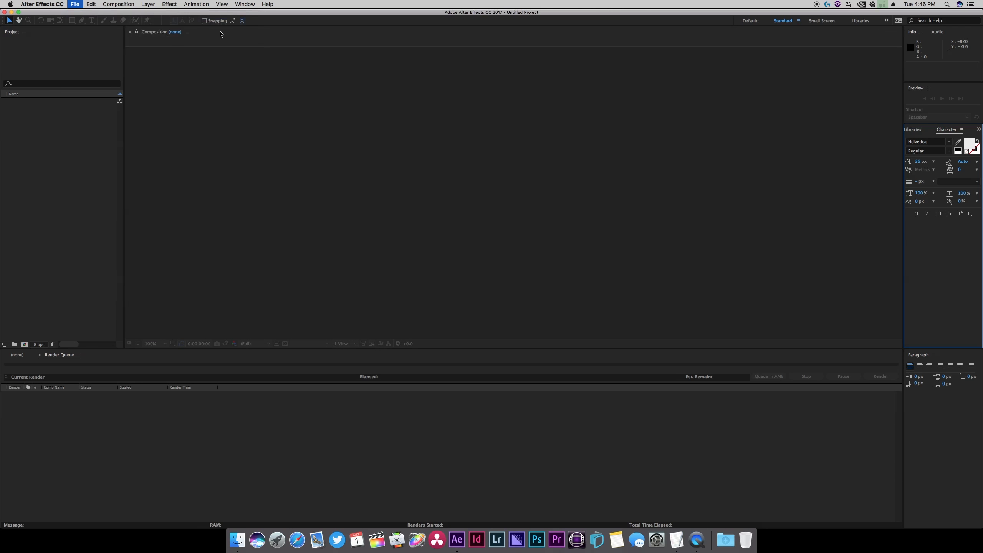
pyautogui.click(379, 215)
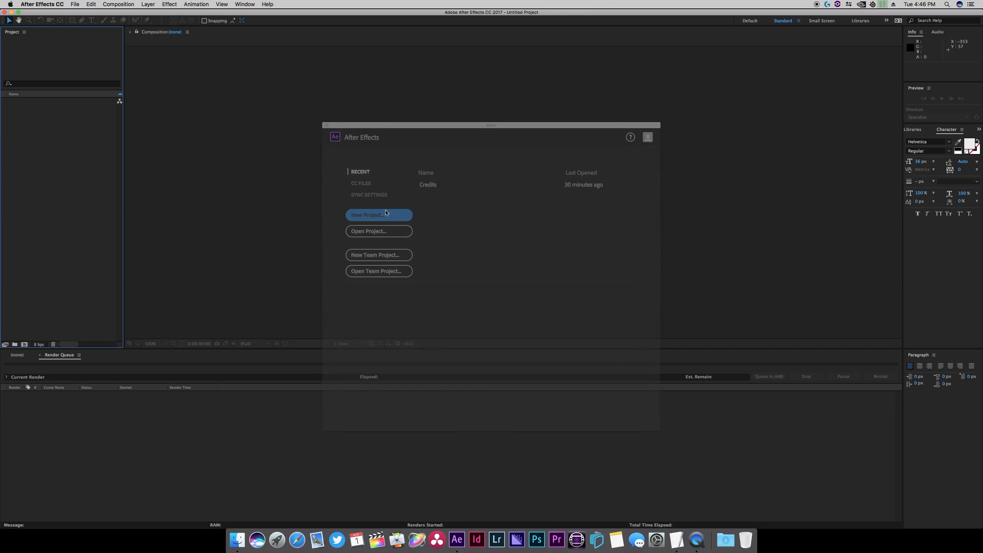
pyautogui.click(116, 4)
pyautogui.click(118, 16)
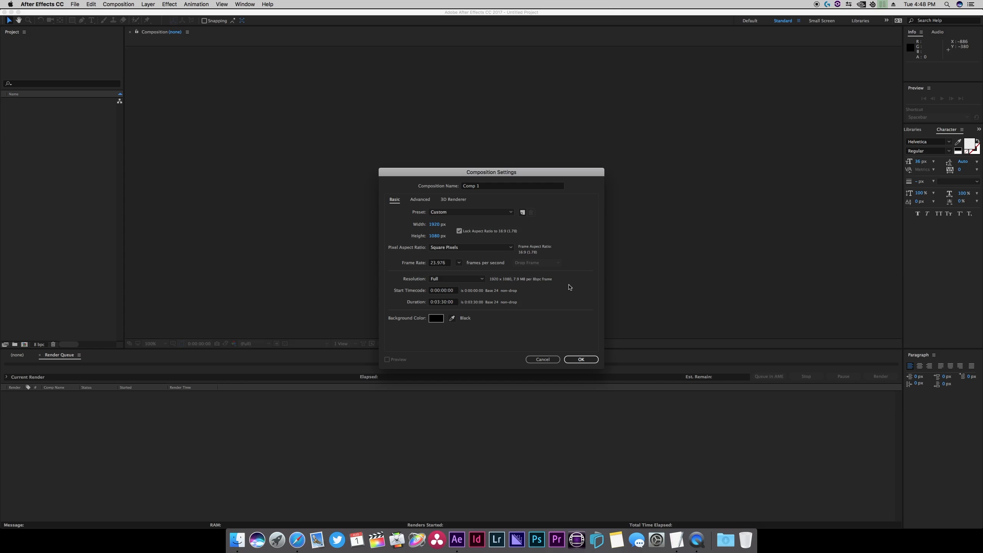
# Step: Switch to Safari and read the endcrawl.com articles on 2K delivery resolutions and the causes of jittering end titles
pyautogui.click(297, 540)
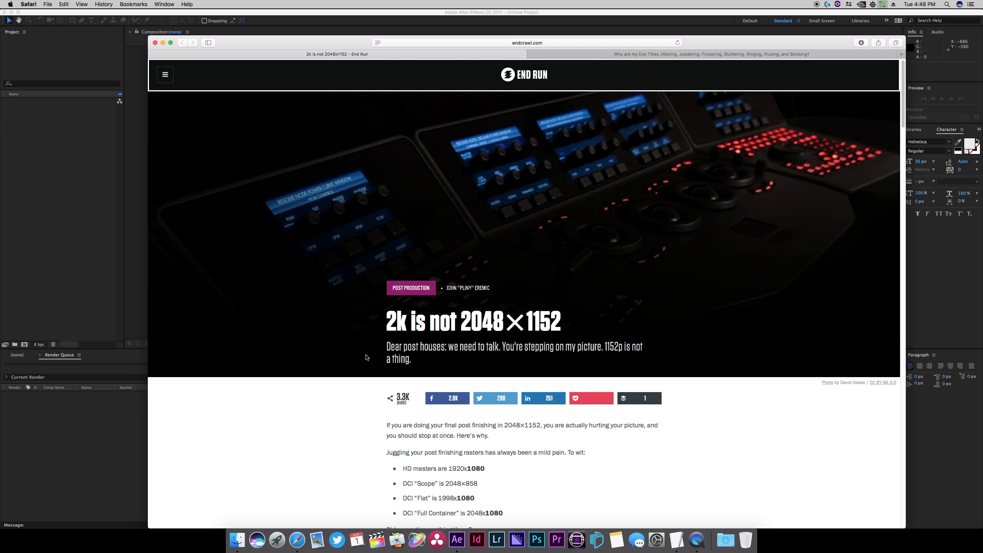
pyautogui.scroll(-5, 367, 358)
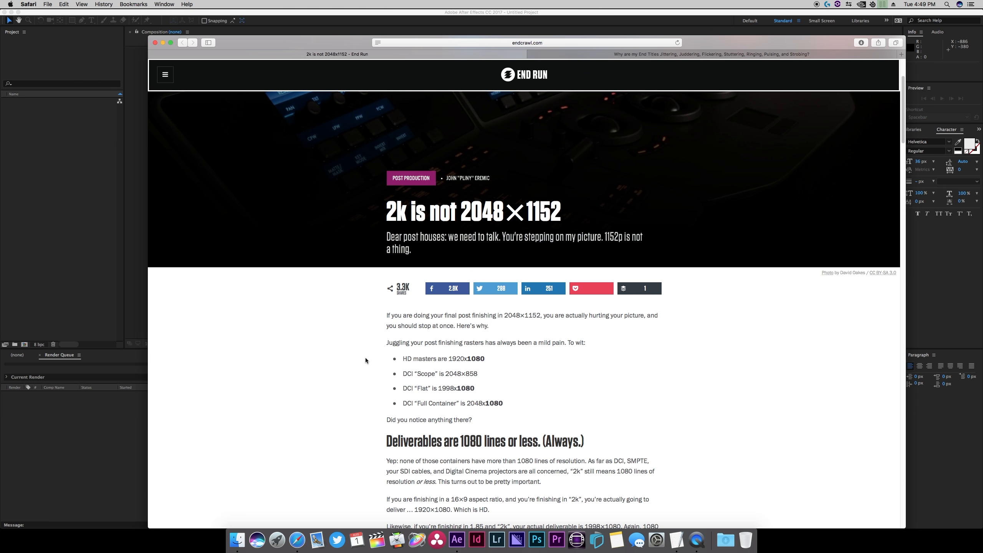
pyautogui.scroll(-10, 366, 357)
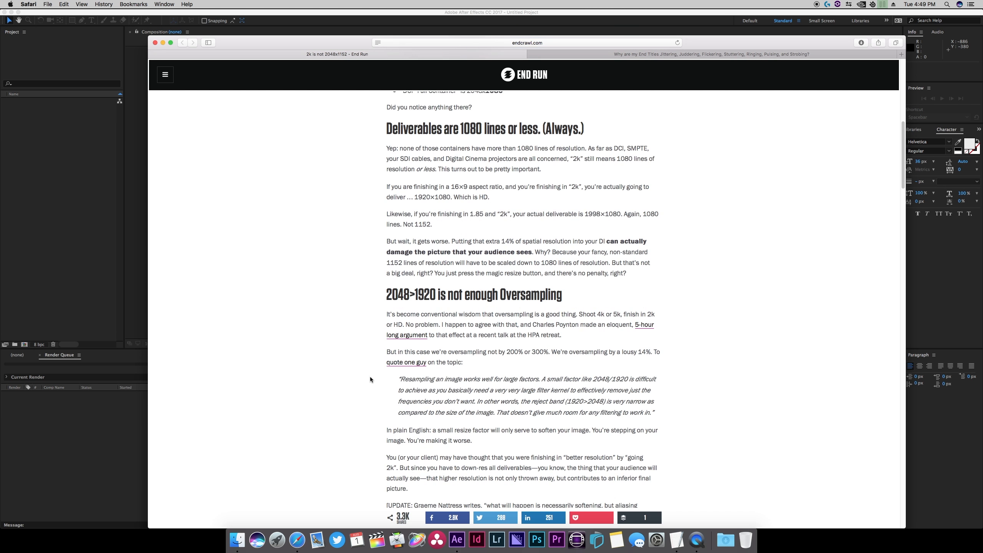
pyautogui.scroll(3, 370, 379)
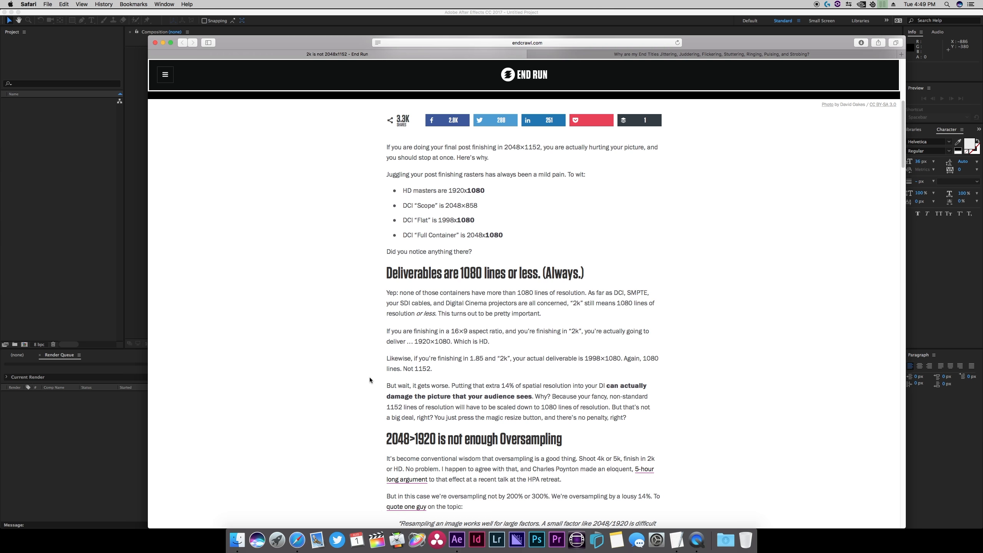
pyautogui.scroll(-20, 370, 377)
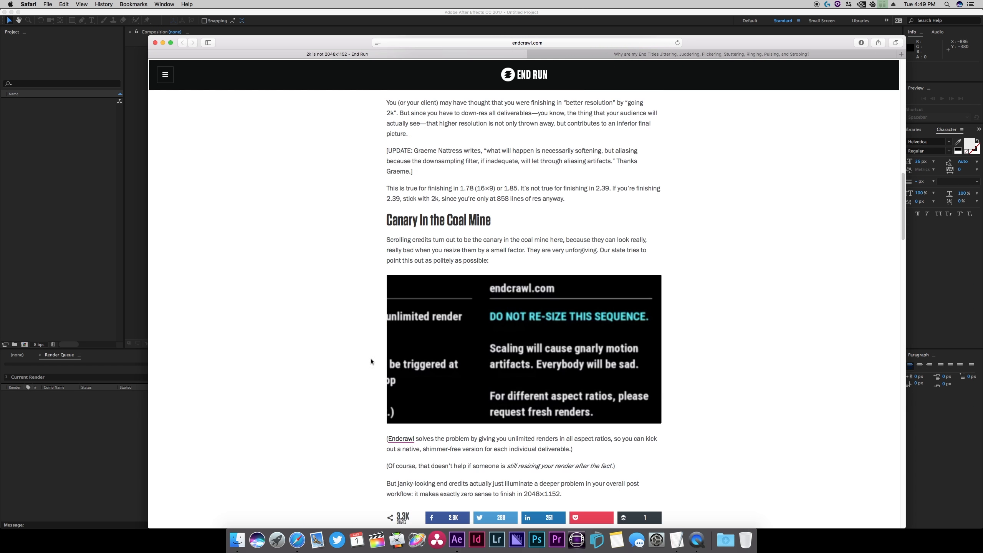
pyautogui.scroll(-1, 370, 364)
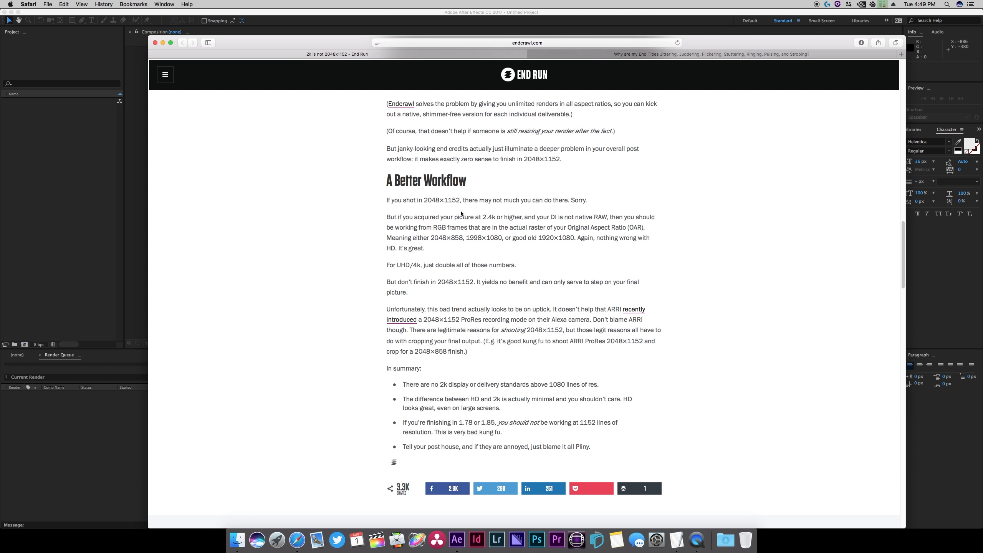
pyautogui.click(638, 54)
pyautogui.scroll(-5, 549, 227)
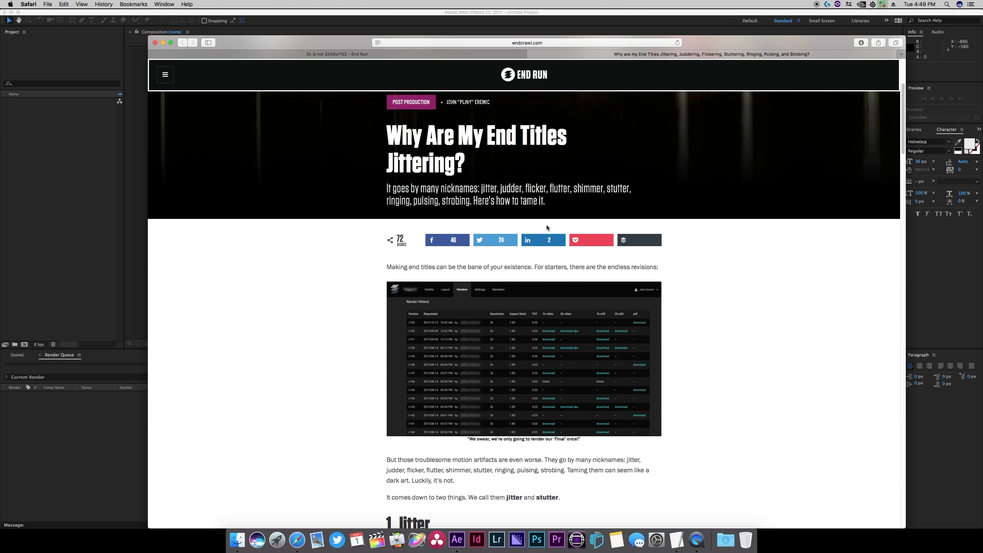
pyautogui.scroll(-10, 548, 227)
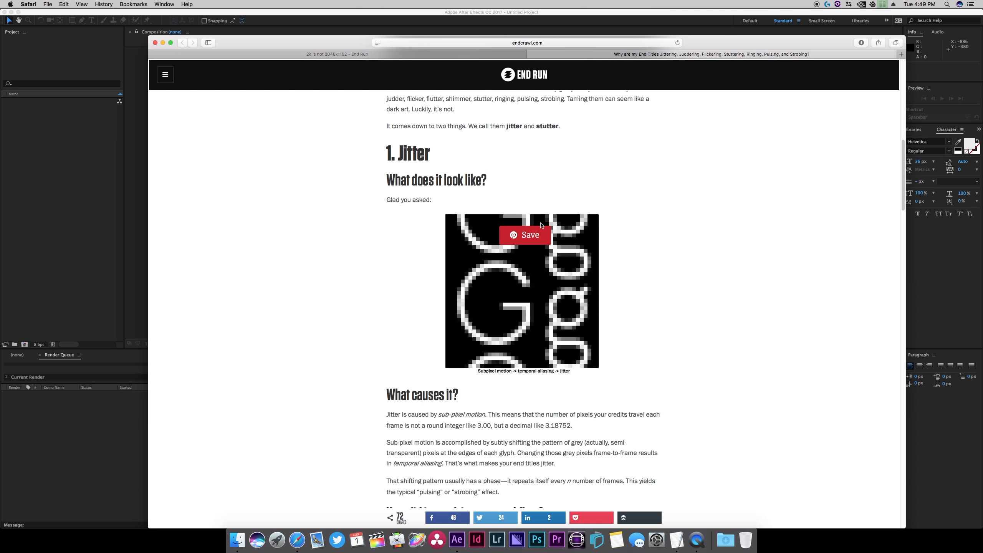
pyautogui.scroll(-5, 540, 225)
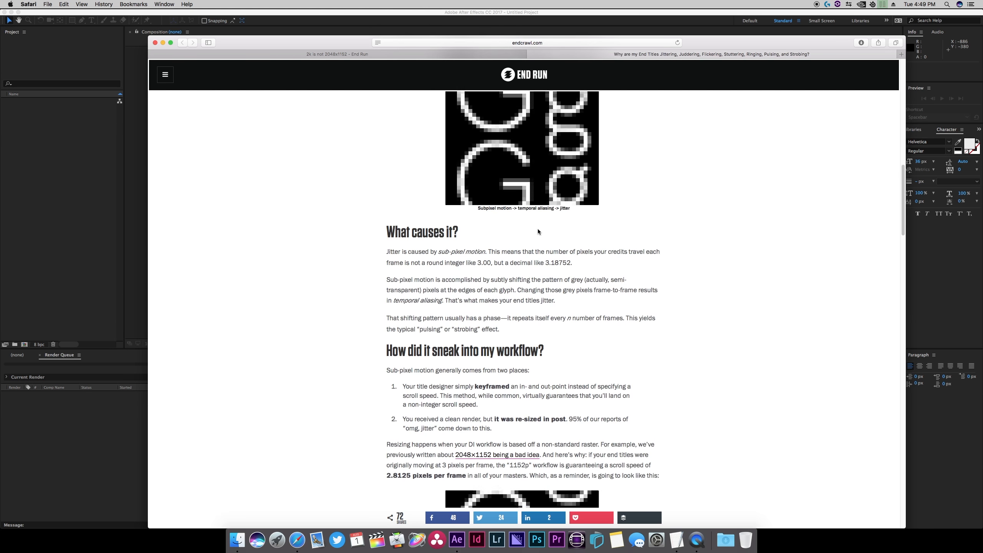
pyautogui.scroll(-13, 538, 231)
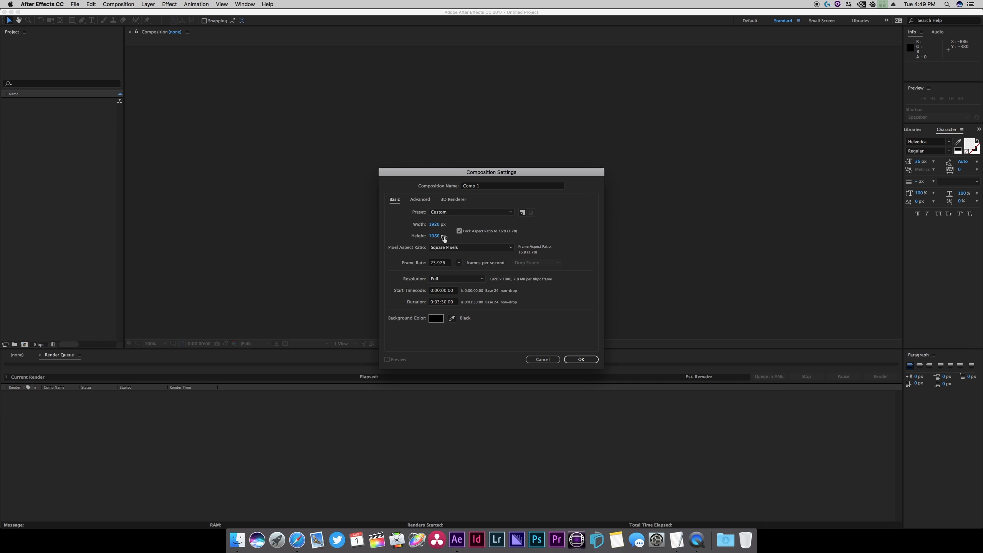
# Step: Return to After Effects and create the composition at 1920 × 1080 px, 23.976 fps, with a duration of 0:03:30:00
pyautogui.click(458, 263)
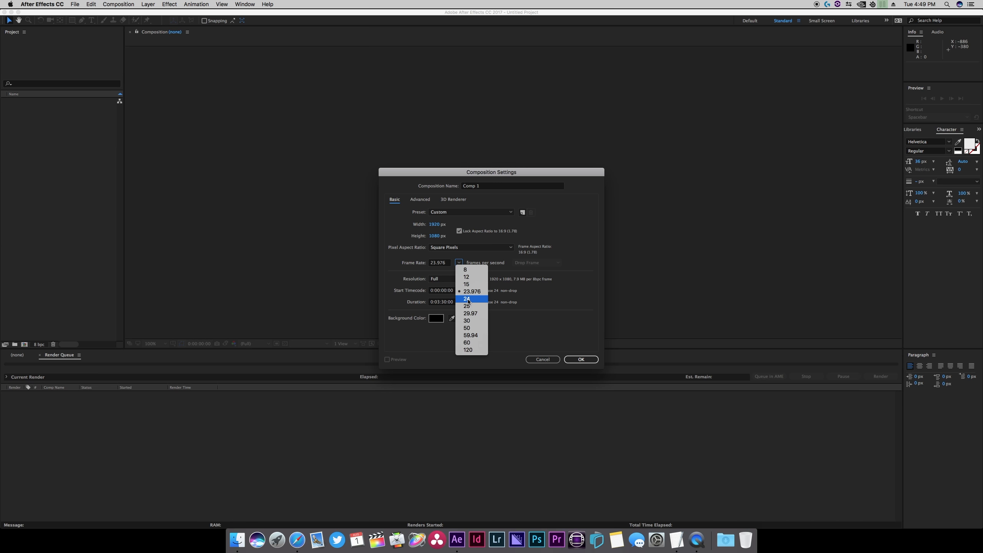
pyautogui.click(400, 279)
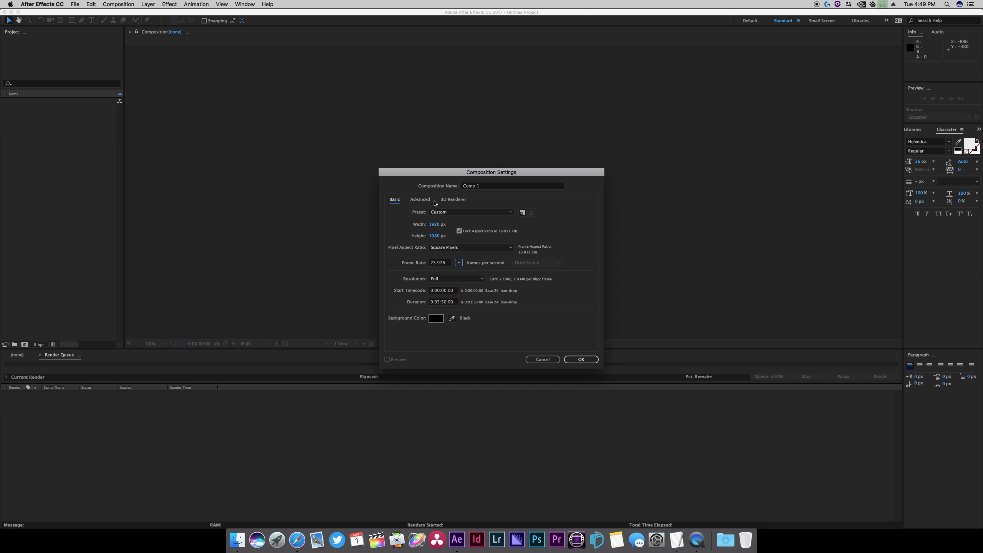
pyautogui.click(580, 360)
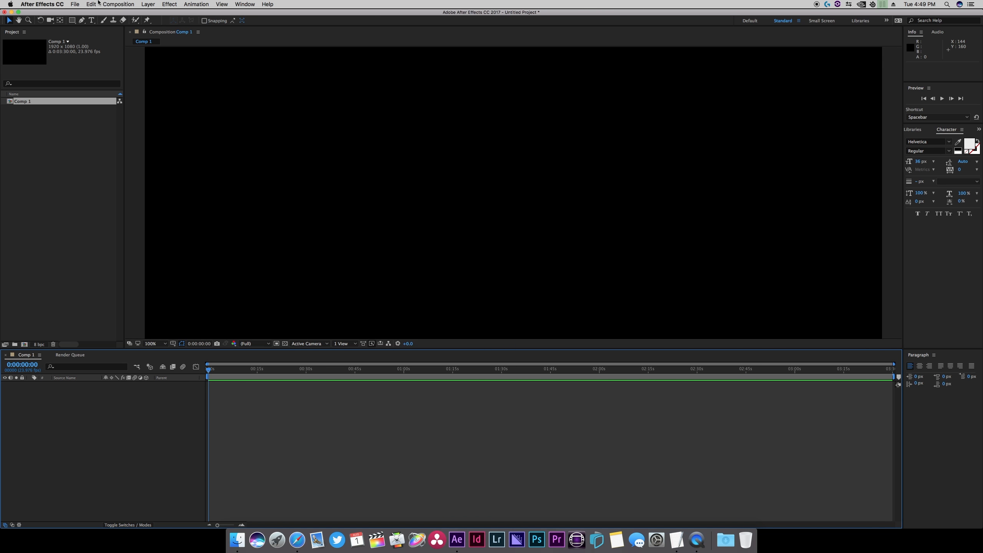
# Step: Add an empty text layer to the composition
pyautogui.click(147, 4)
pyautogui.moveTo(154, 13)
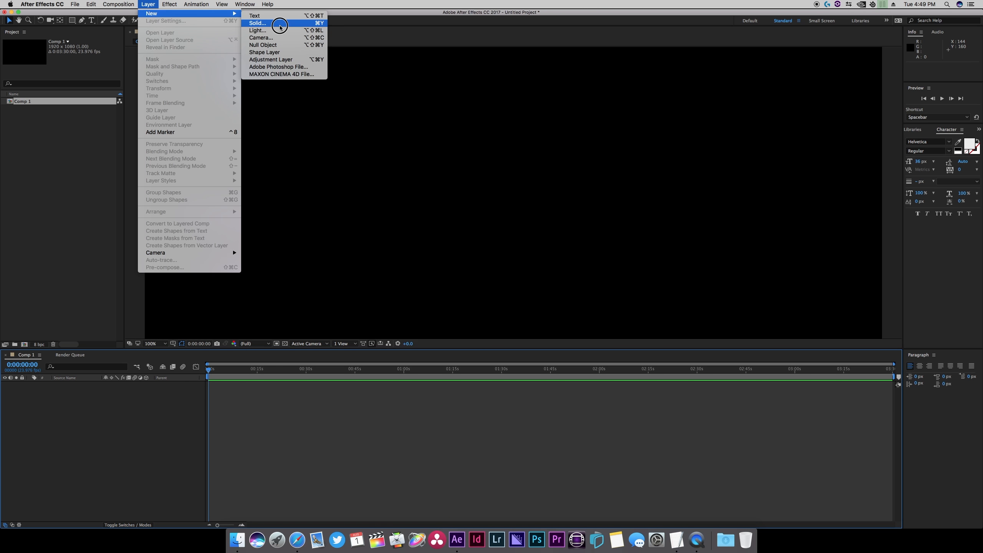
pyautogui.click(282, 15)
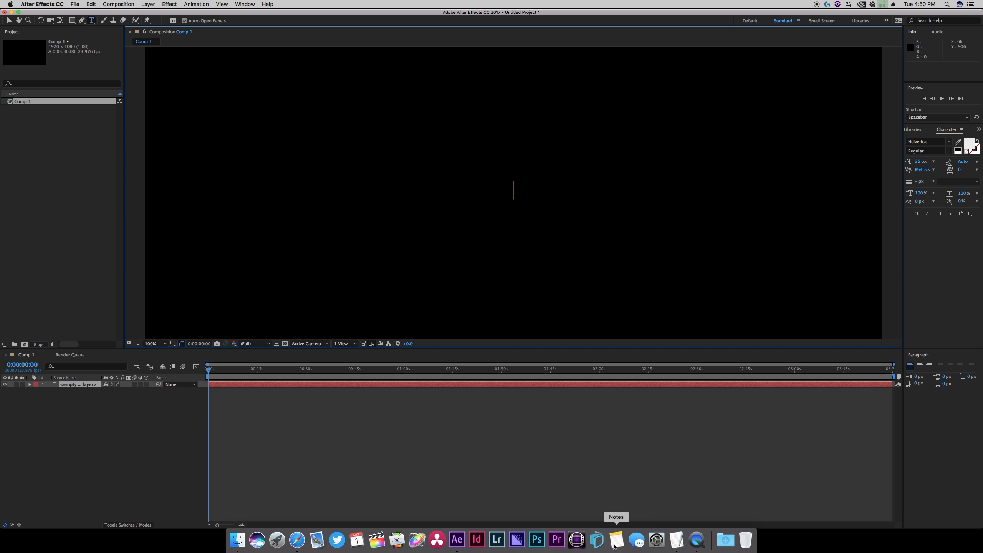
# Step: Copy the entire credits list from the TextEdit document and paste it into the empty text layer in After Effects
pyautogui.click(676, 543)
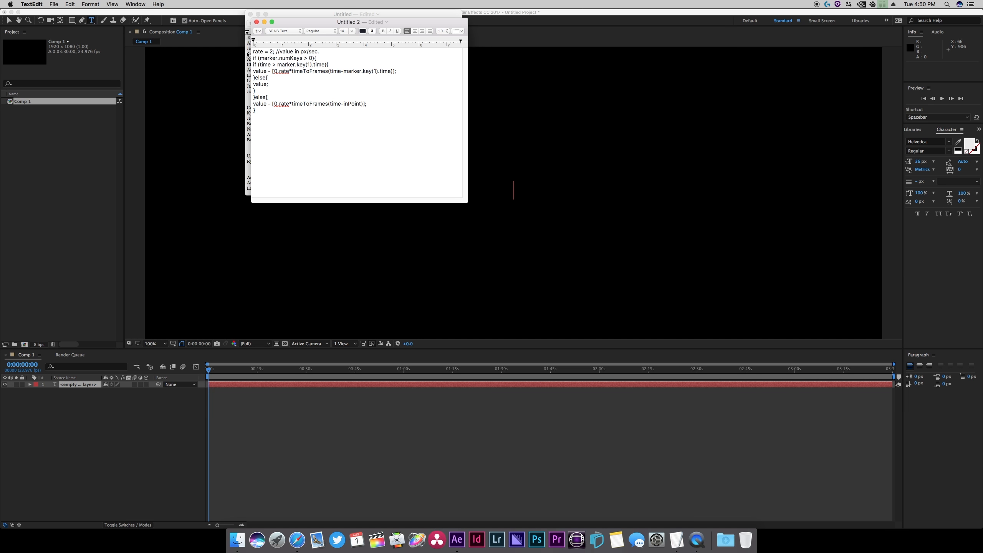
pyautogui.scroll(-10, 250, 52)
pyautogui.tripleClick(247, 53)
pyautogui.press('super+a')
pyautogui.press('super+c')
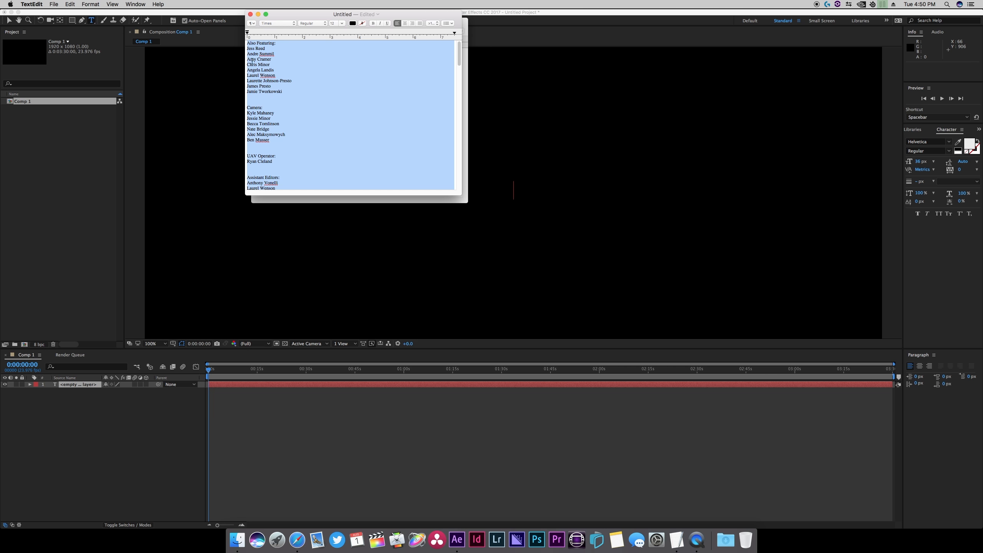
pyautogui.click(502, 179)
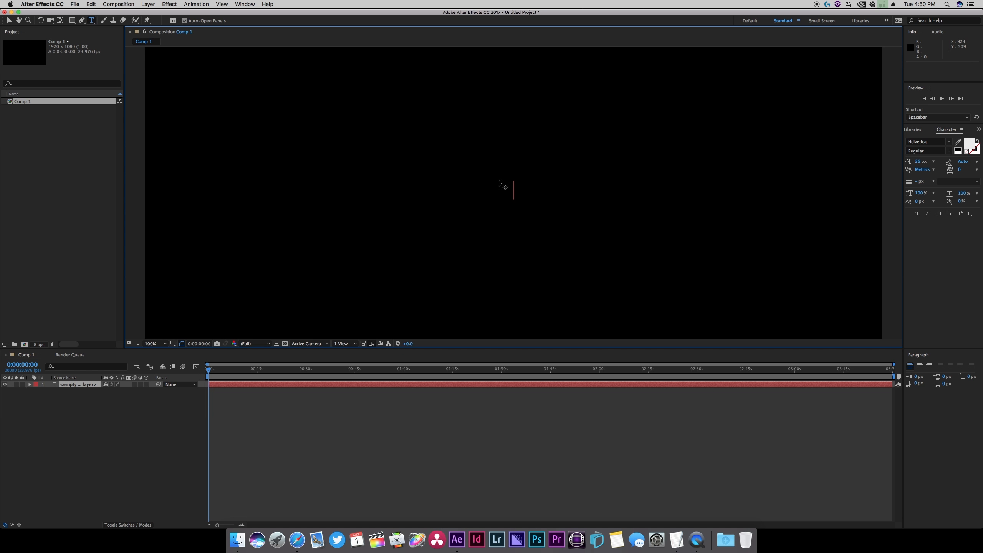
pyautogui.press('super+v')
pyautogui.rightClick(502, 186)
pyautogui.click(500, 174)
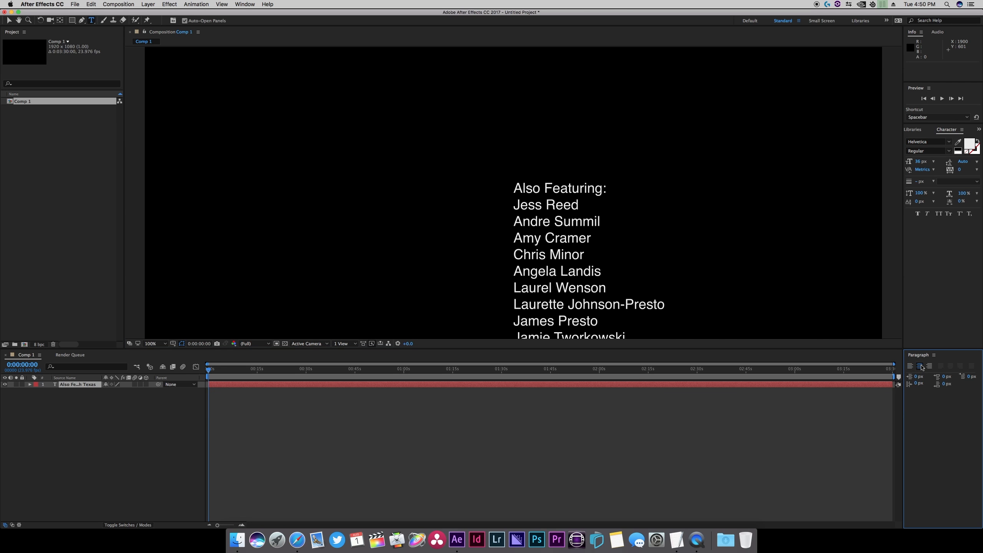
# Step: Center-align all of the credits text
pyautogui.press('super+a')
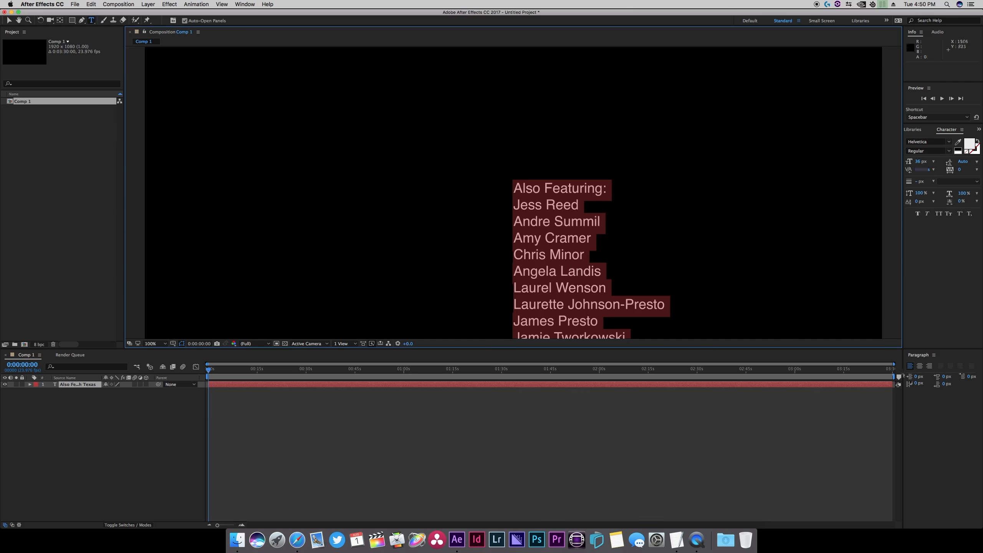
pyautogui.click(920, 365)
pyautogui.click(519, 267)
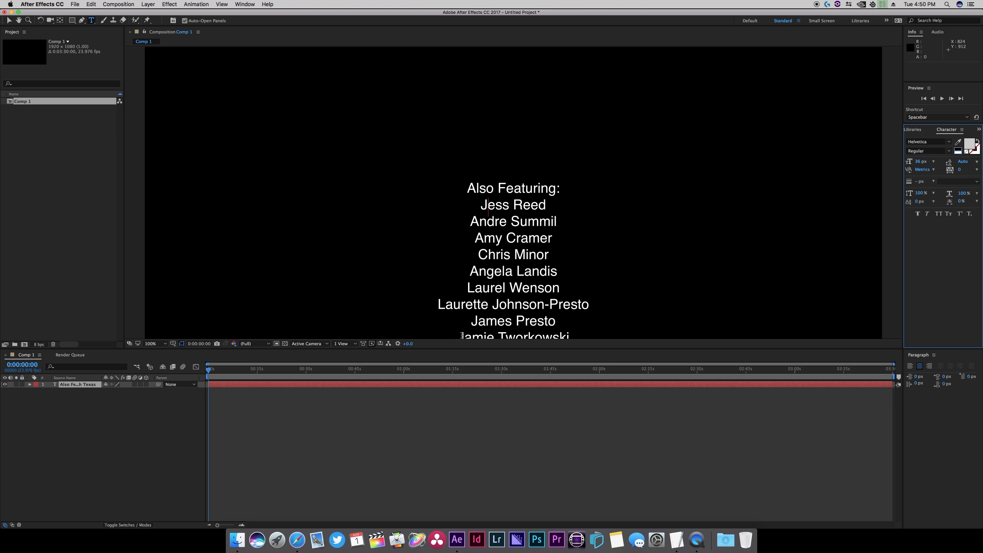
# Step: Change the fill color of all the credits text to light gray by setting its brightness to 80%
pyautogui.click(527, 282)
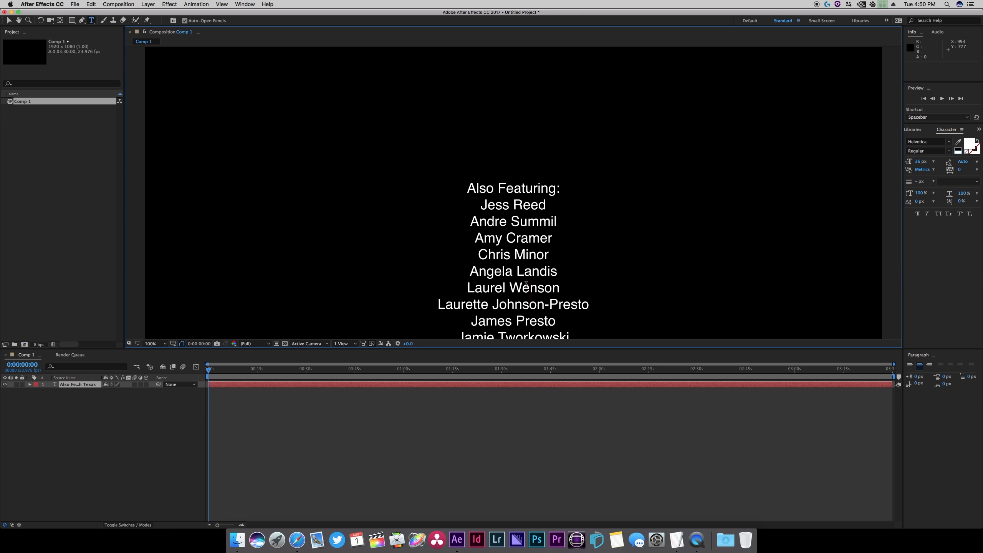
pyautogui.press('super+a')
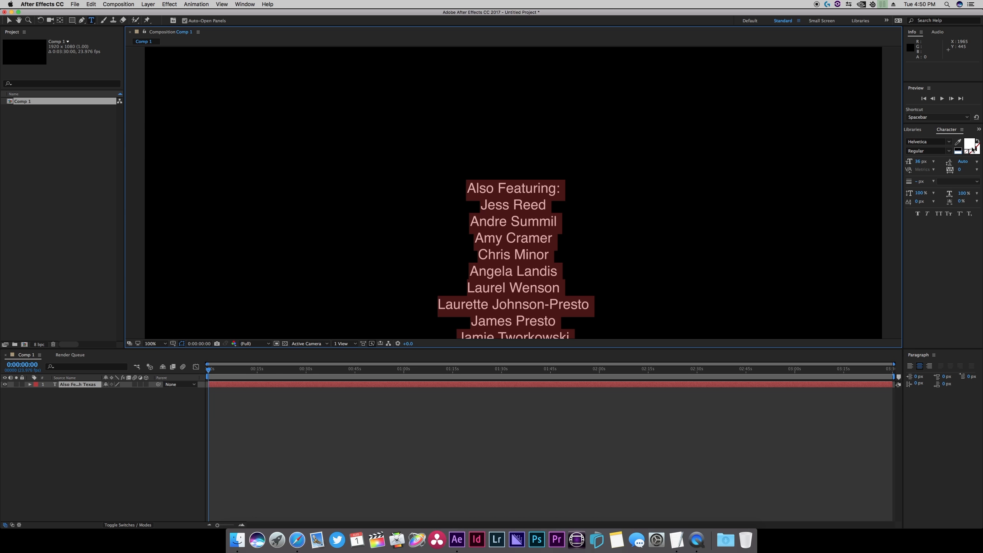
pyautogui.click(969, 144)
pyautogui.click(523, 276)
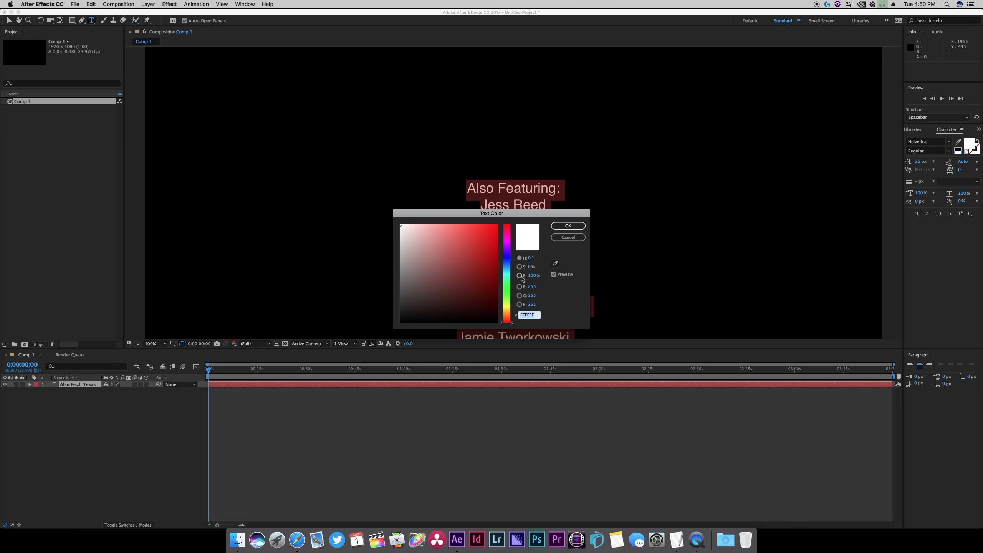
pyautogui.click(532, 275)
pyautogui.write('80')
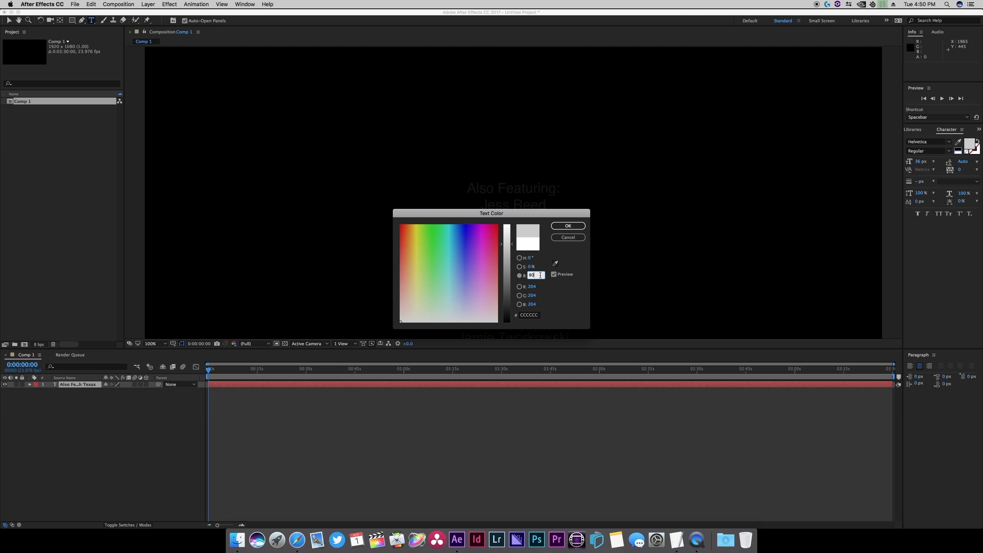
pyautogui.press('Return')
pyautogui.click(521, 240)
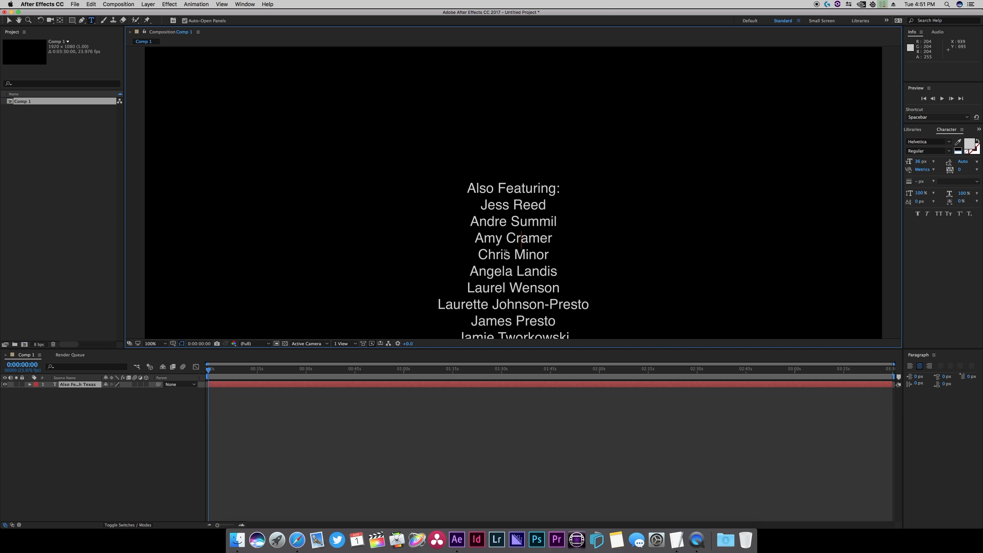
# Step: Lower the credits text layer by setting its vertical position to 957
pyautogui.click(30, 384)
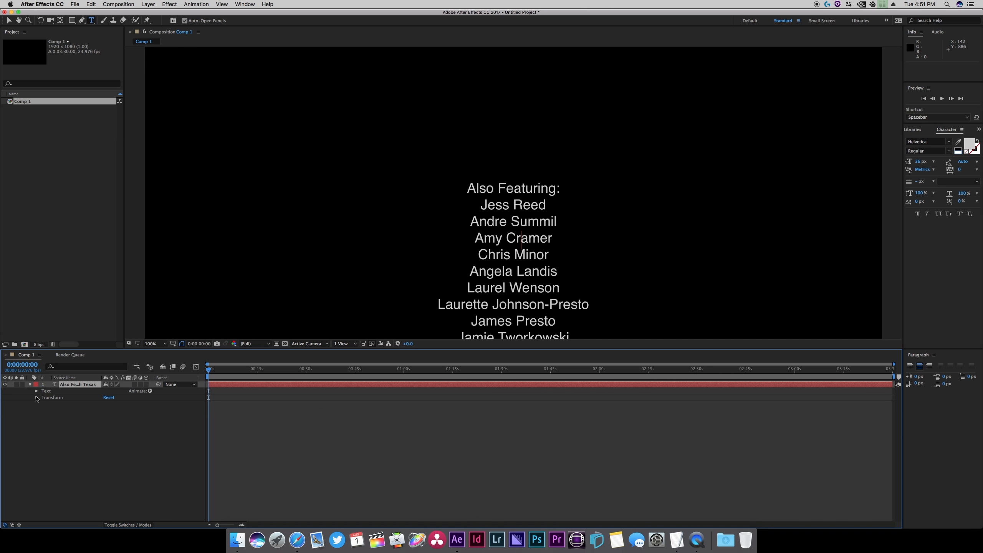
pyautogui.click(37, 398)
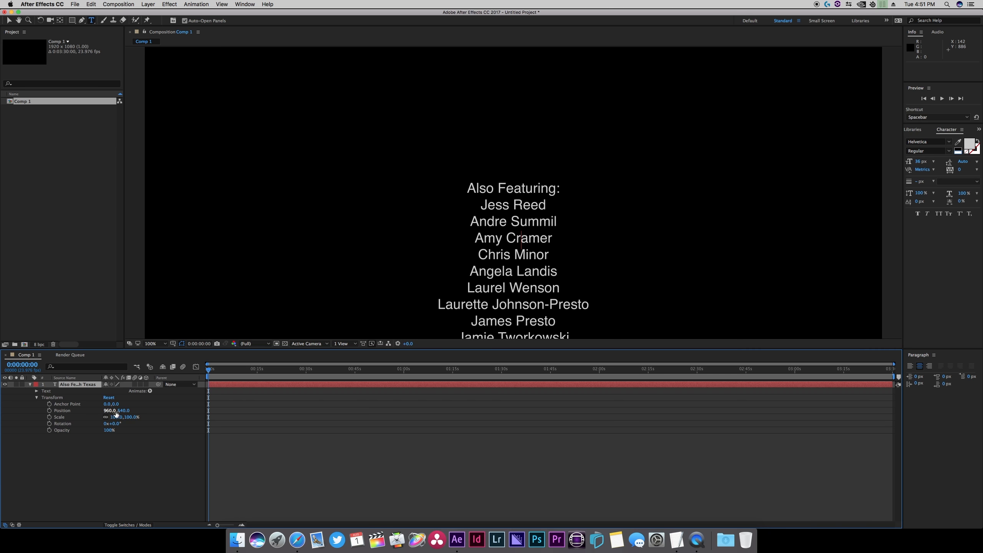
pyautogui.moveTo(124, 410); pyautogui.dragTo(283, 411)
# Step: Add a null object to the composition and parent the credits text layer to it
pyautogui.click(105, 4)
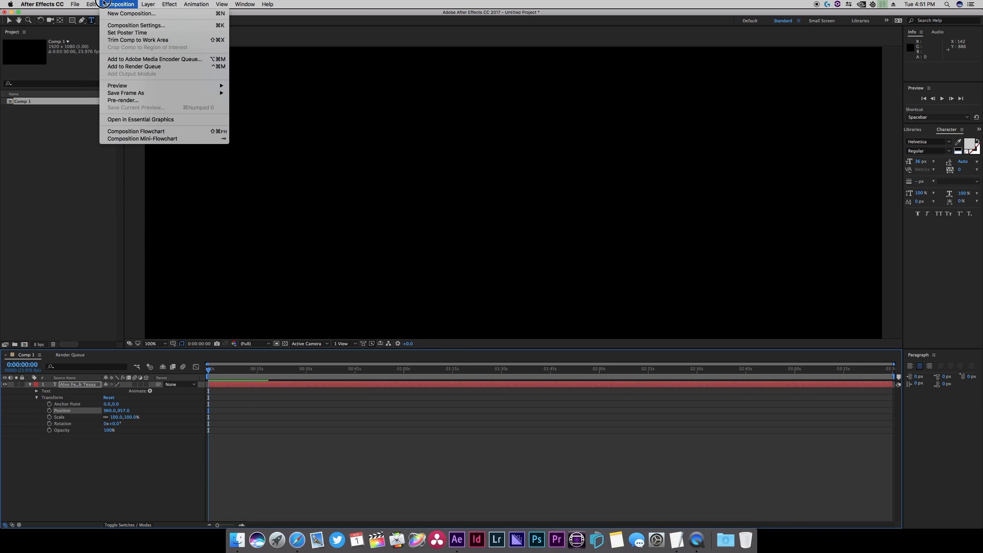
pyautogui.moveTo(148, 4)
pyautogui.moveTo(186, 13)
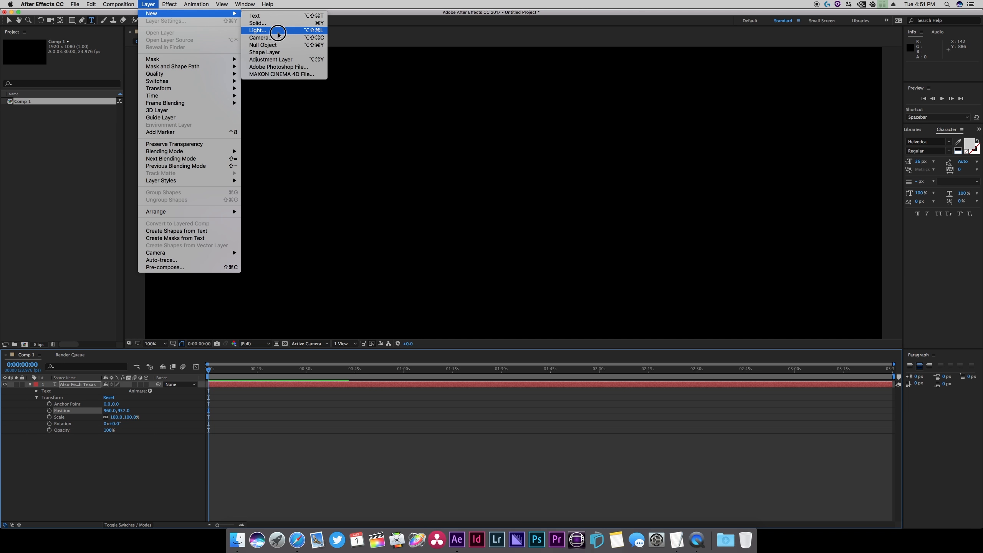
pyautogui.click(263, 44)
pyautogui.moveTo(158, 391); pyautogui.dragTo(80, 386)
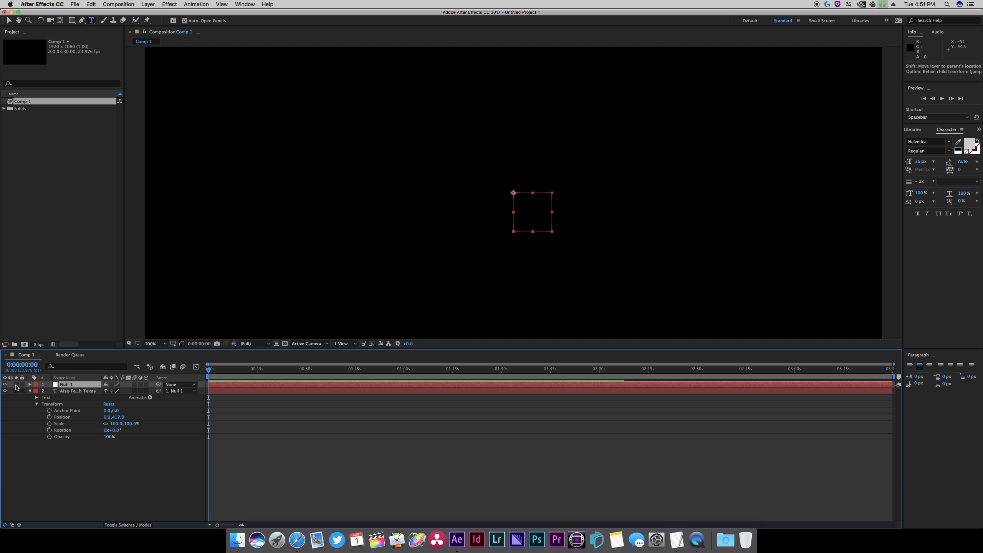
# Step: Reveal the null object's transform properties, try moving the null vertically and undo the move
pyautogui.click(30, 385)
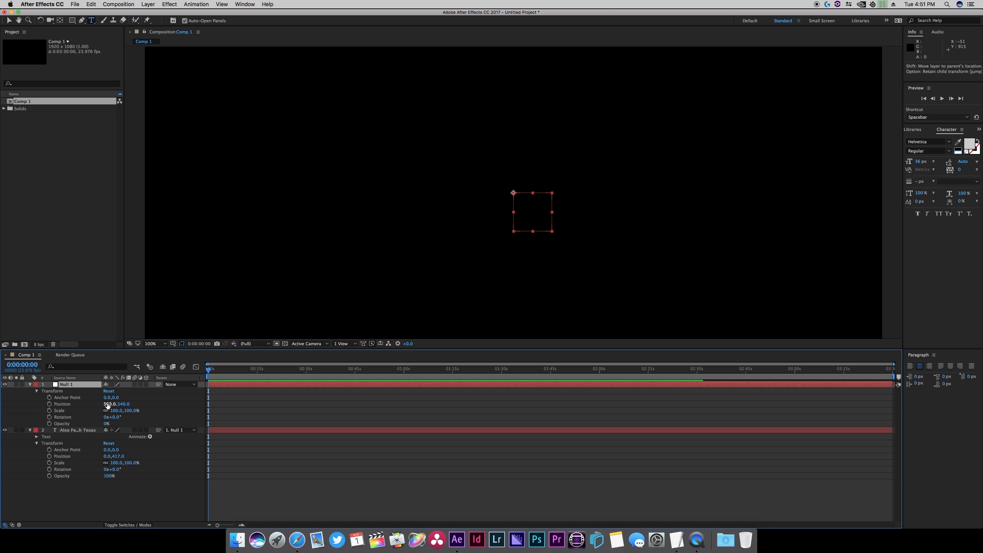
pyautogui.moveTo(126, 404); pyautogui.dragTo(72, 412)
pyautogui.press('super+z')
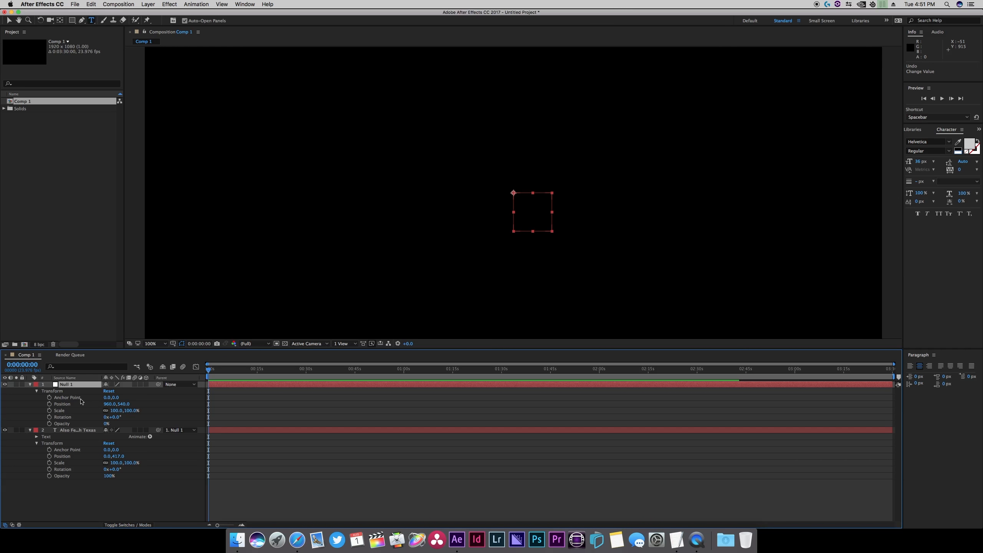
# Step: Enable an expression on the null object's Position property, keeping the default transform.position text
pyautogui.keyDown('alt'); pyautogui.click(49, 404); pyautogui.keyUp('alt')
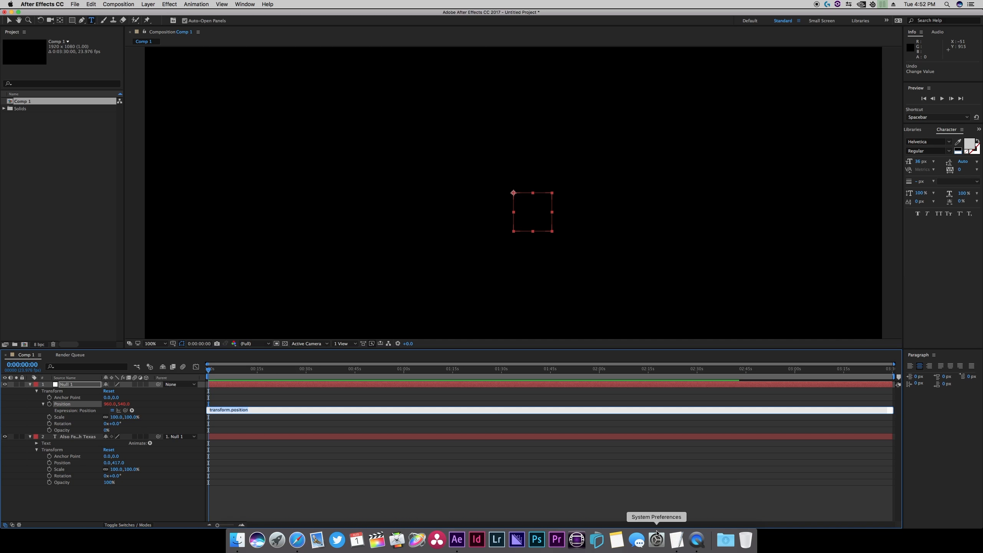
pyautogui.click(104, 280)
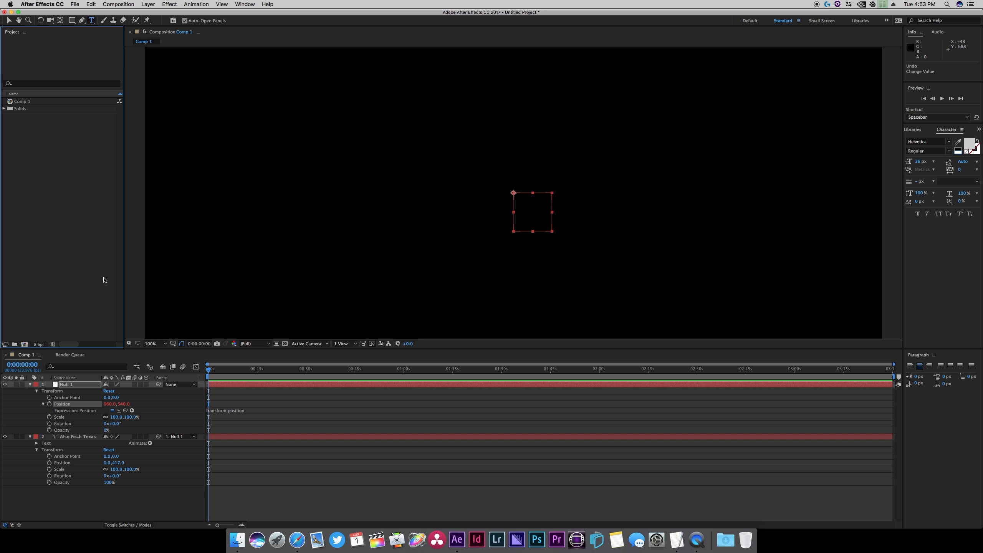
# Step: Switch to TextEdit, copy the entire expression beginning with rate = 2, and return to After Effects to open the null's Position expression for editing
pyautogui.click(677, 539)
pyautogui.press('super+a')
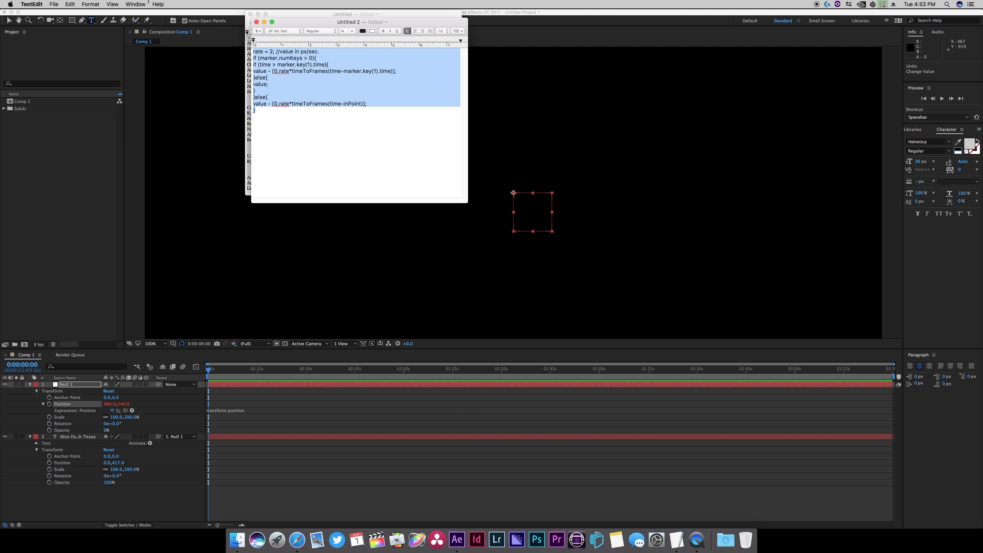
pyautogui.rightClick(280, 91)
pyautogui.click(295, 119)
pyautogui.click(90, 158)
pyautogui.click(217, 412)
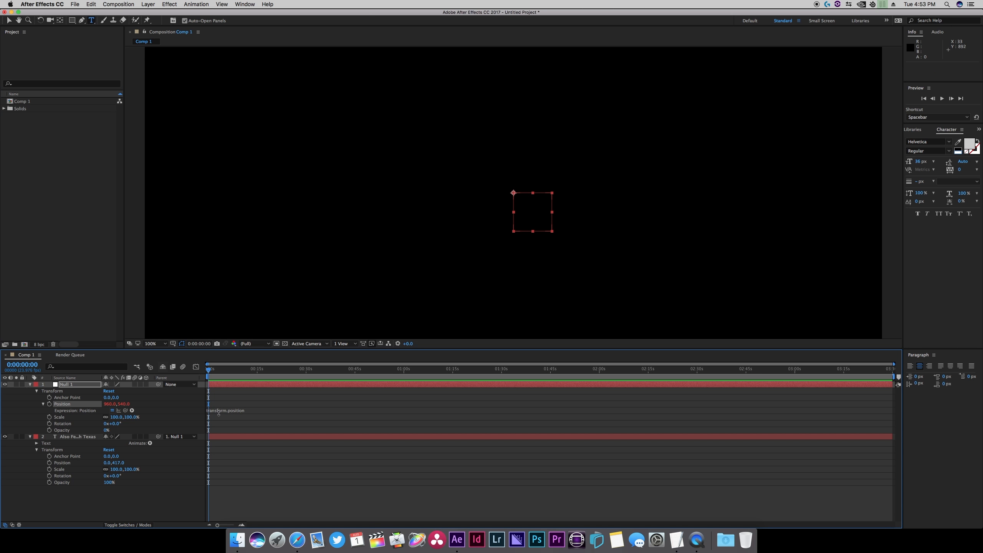